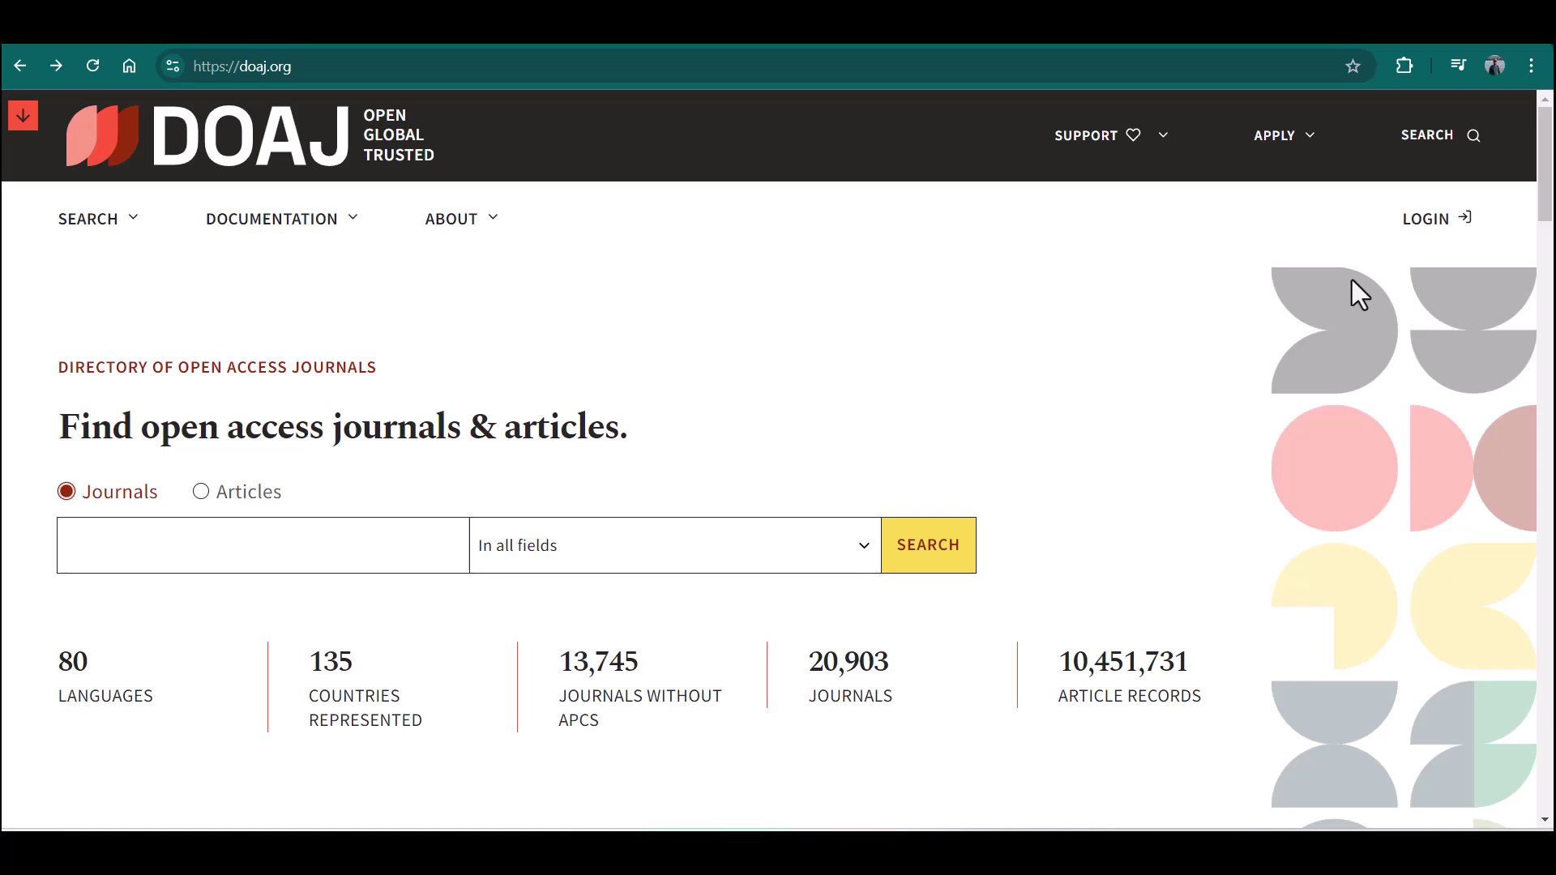
# Search DOAJ journals for 'Organizational behavior' via the autofill suggestion, returning 21 journals
pyautogui.click(878, 261)
pyautogui.click(271, 563)
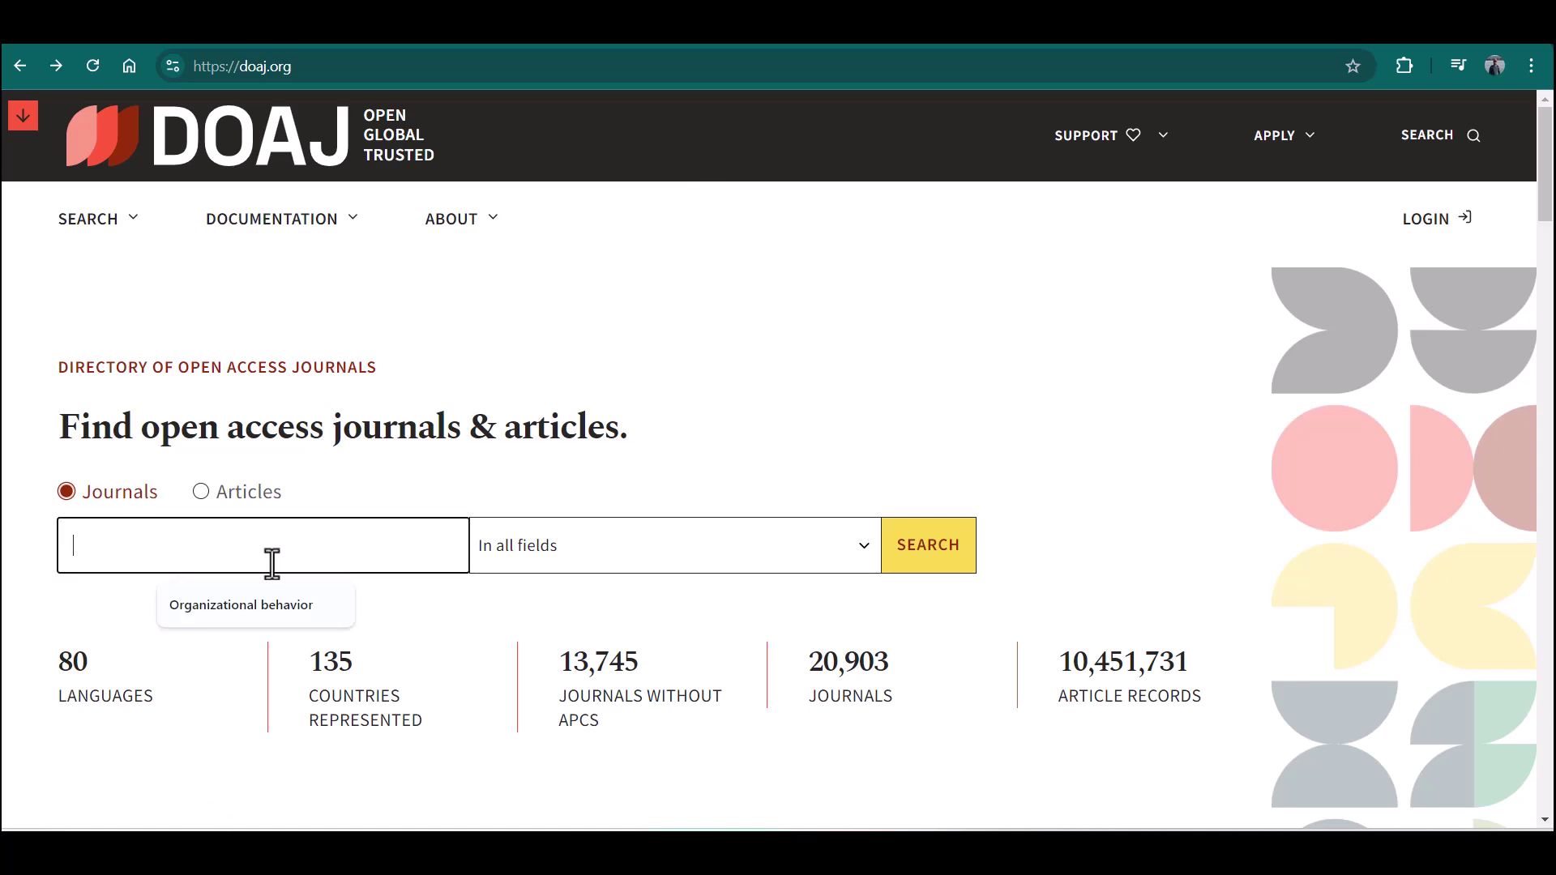
pyautogui.click(231, 605)
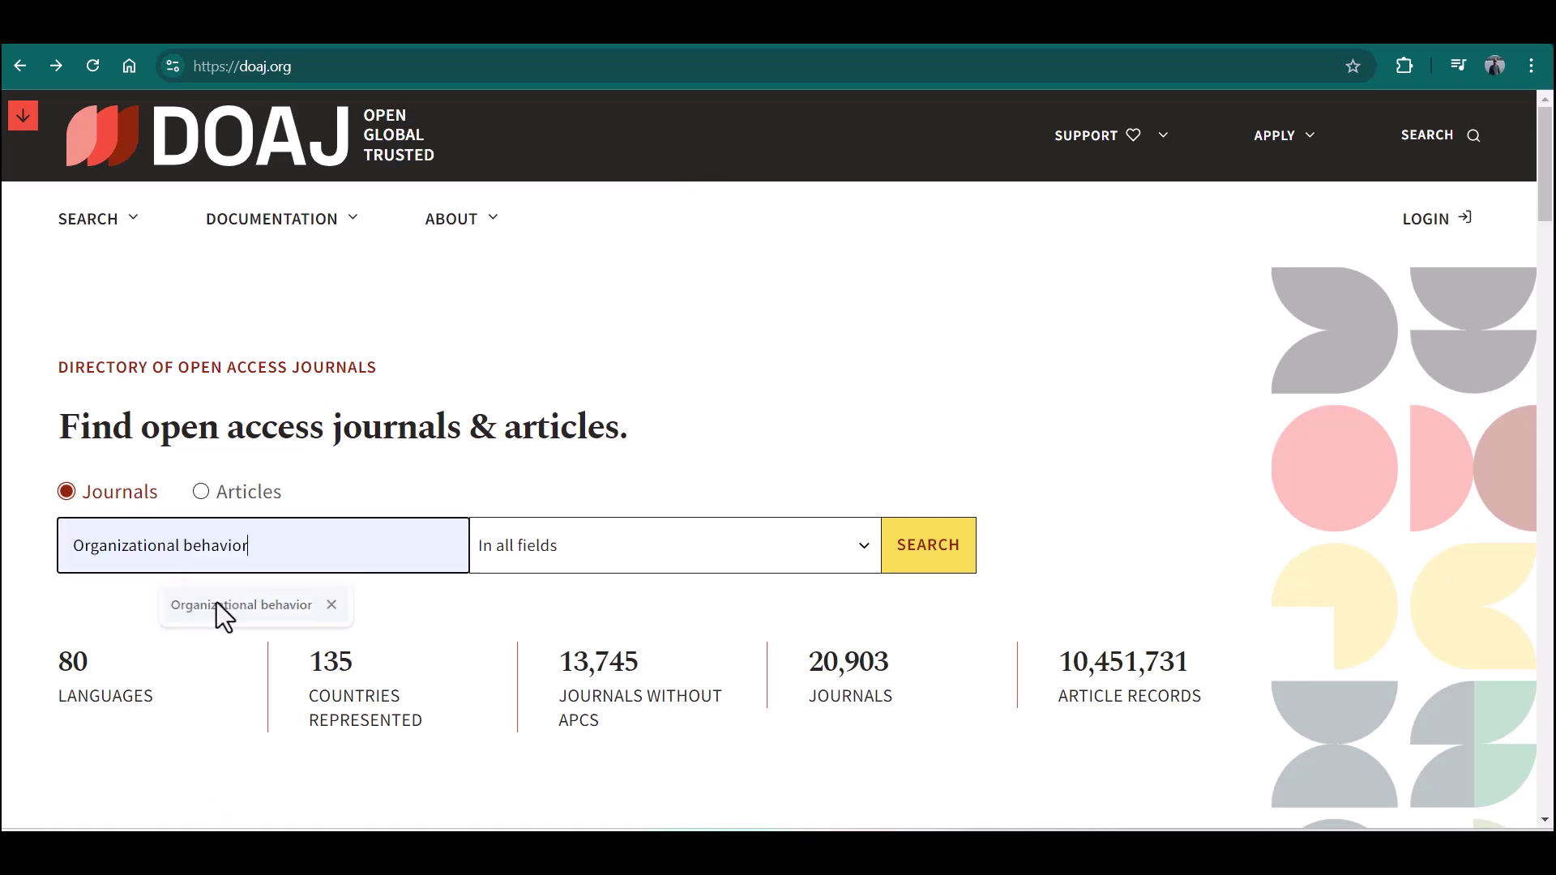
pyautogui.click(957, 565)
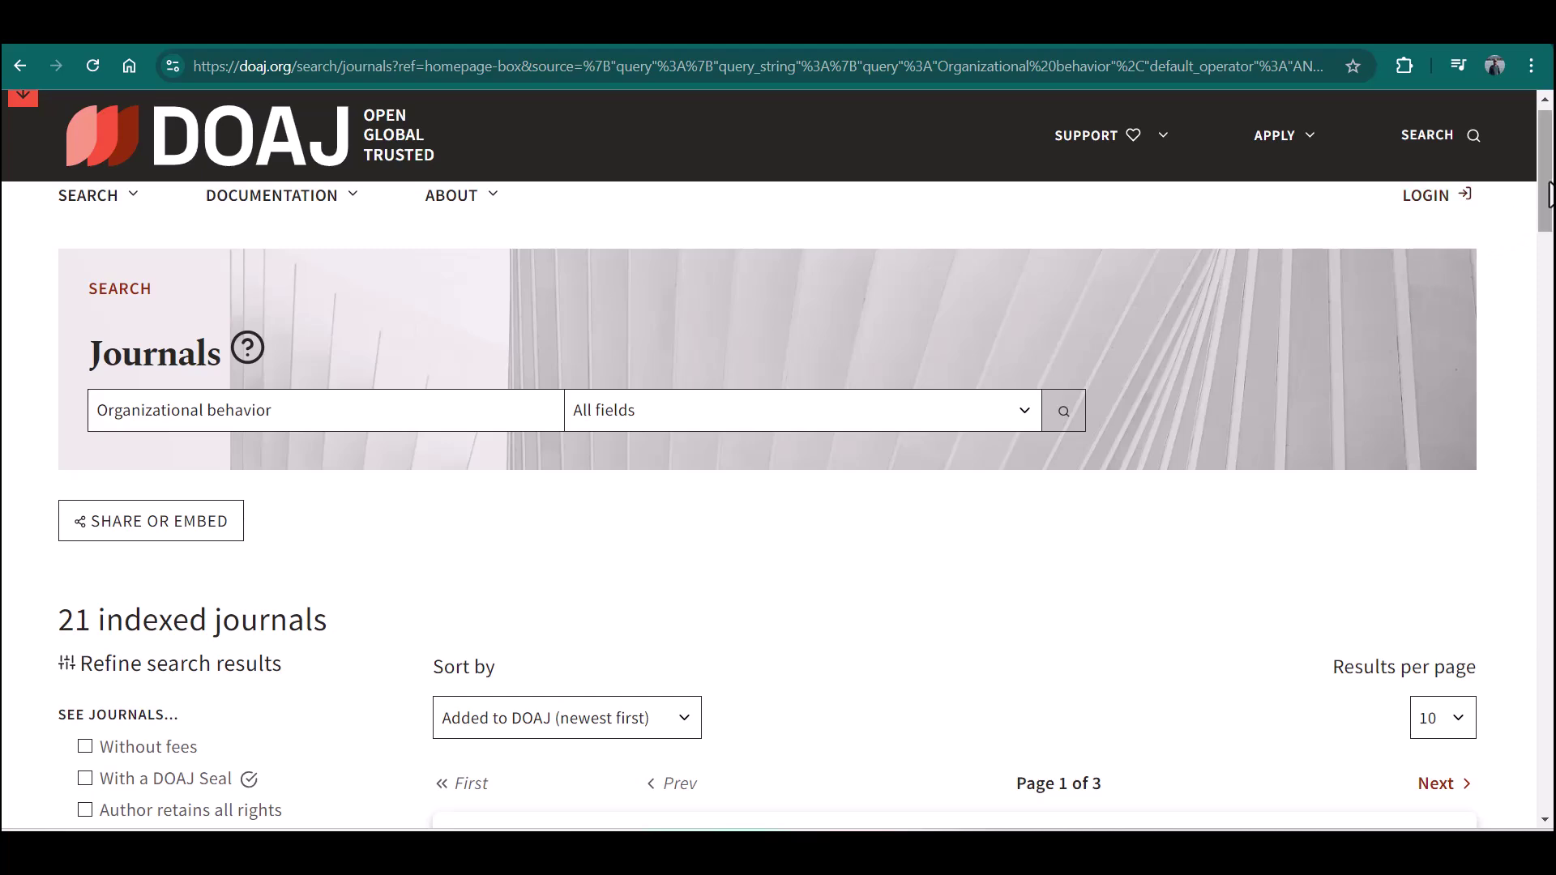
pyautogui.scroll(-3, 312, 322)
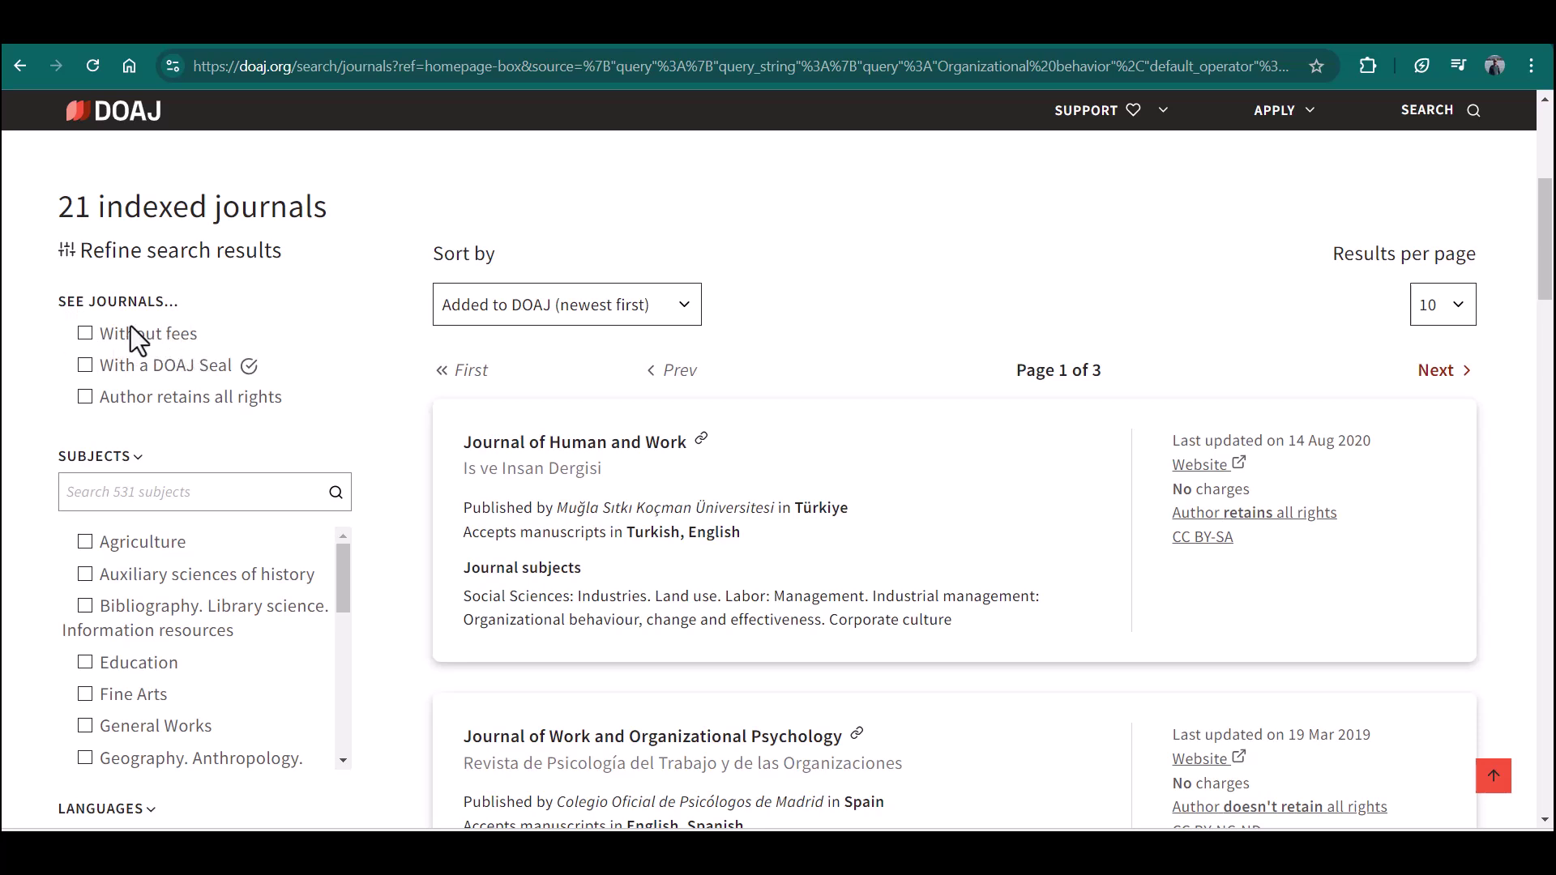
# Apply the 'Without fees' filter to cut the results to 10 journals
pyautogui.click(87, 337)
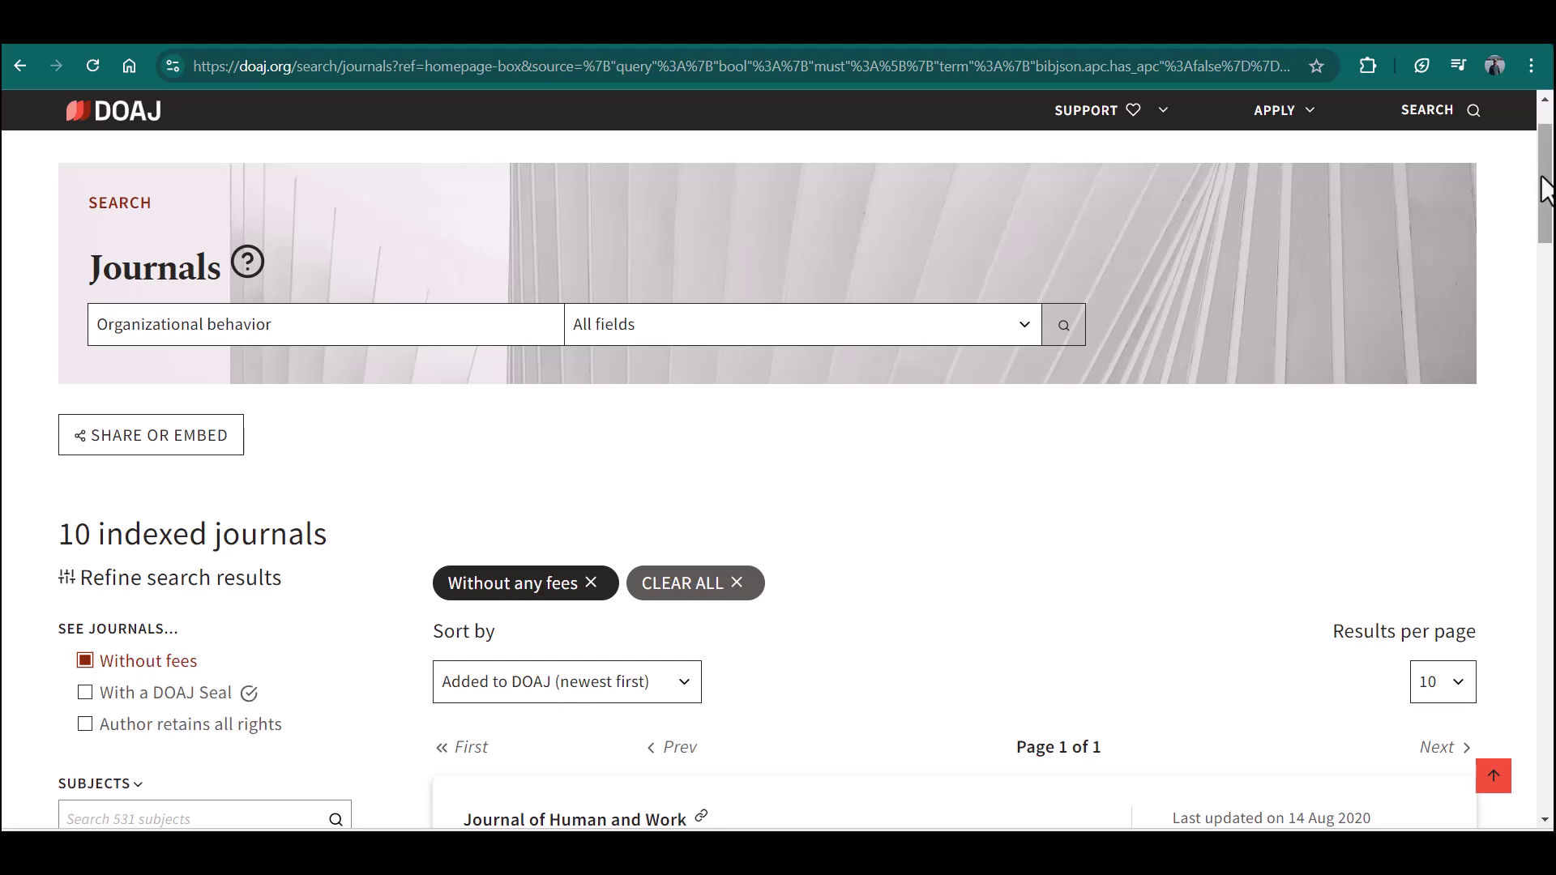
pyautogui.moveTo(1545, 189); pyautogui.dragTo(1542, 237)
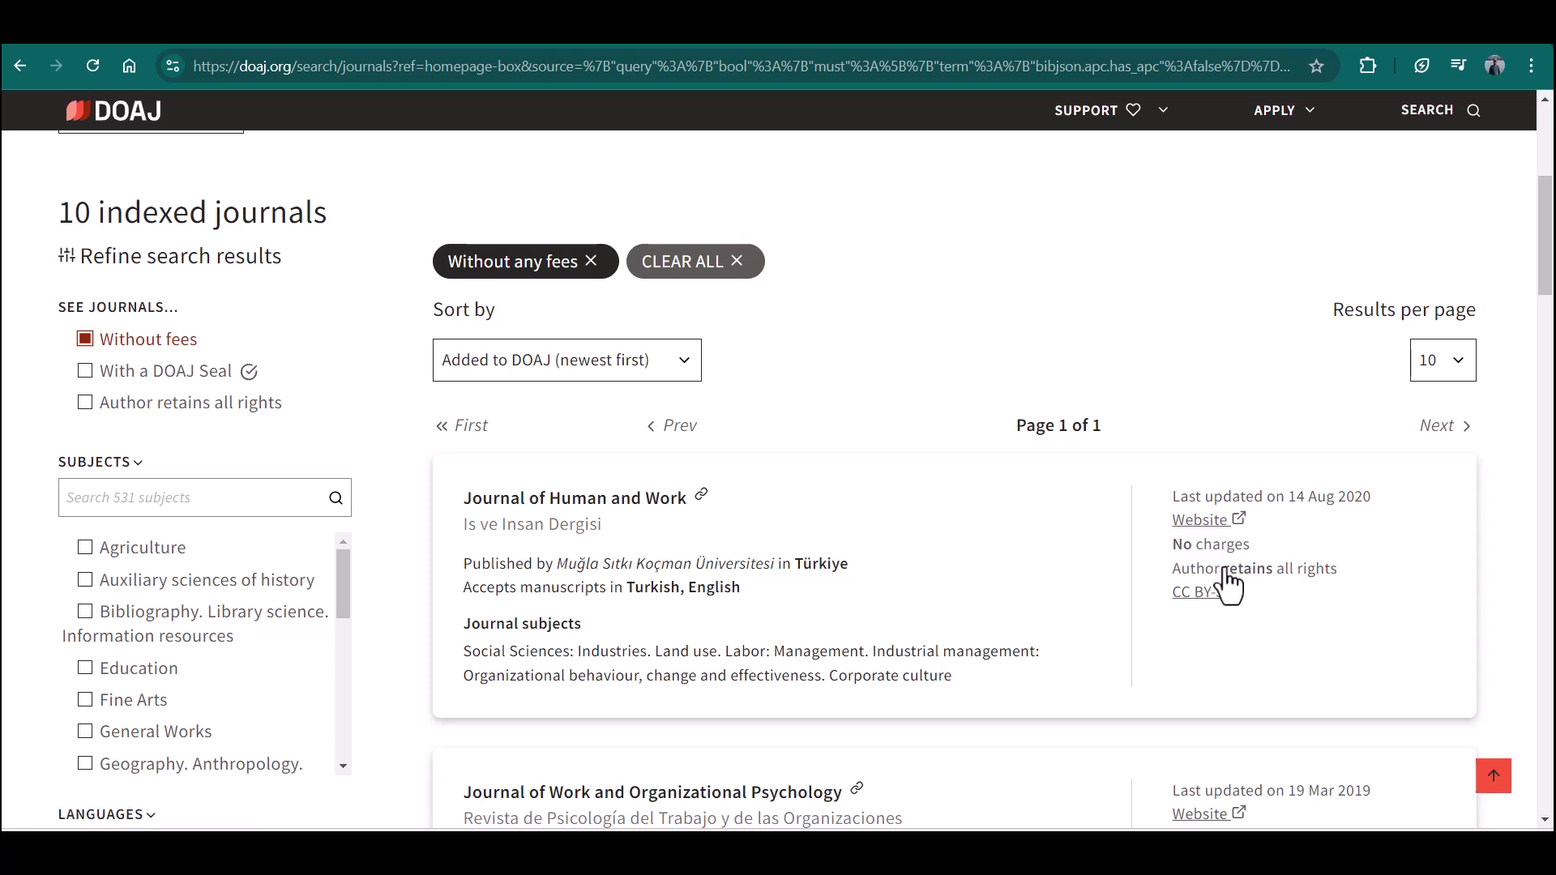
pyautogui.scroll(1, 1191, 316)
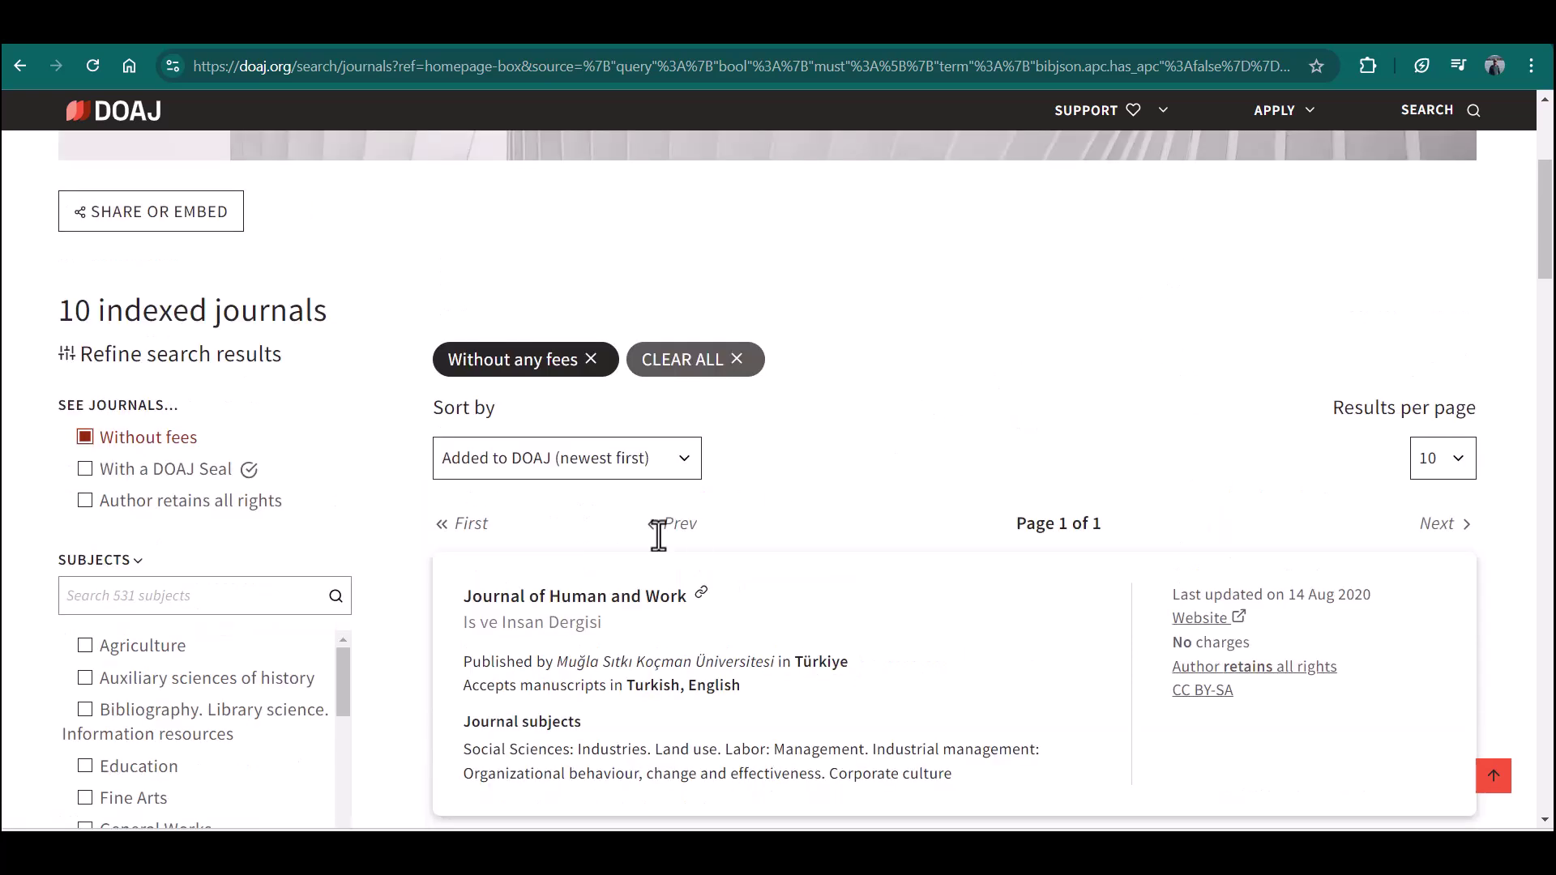
pyautogui.click(564, 598)
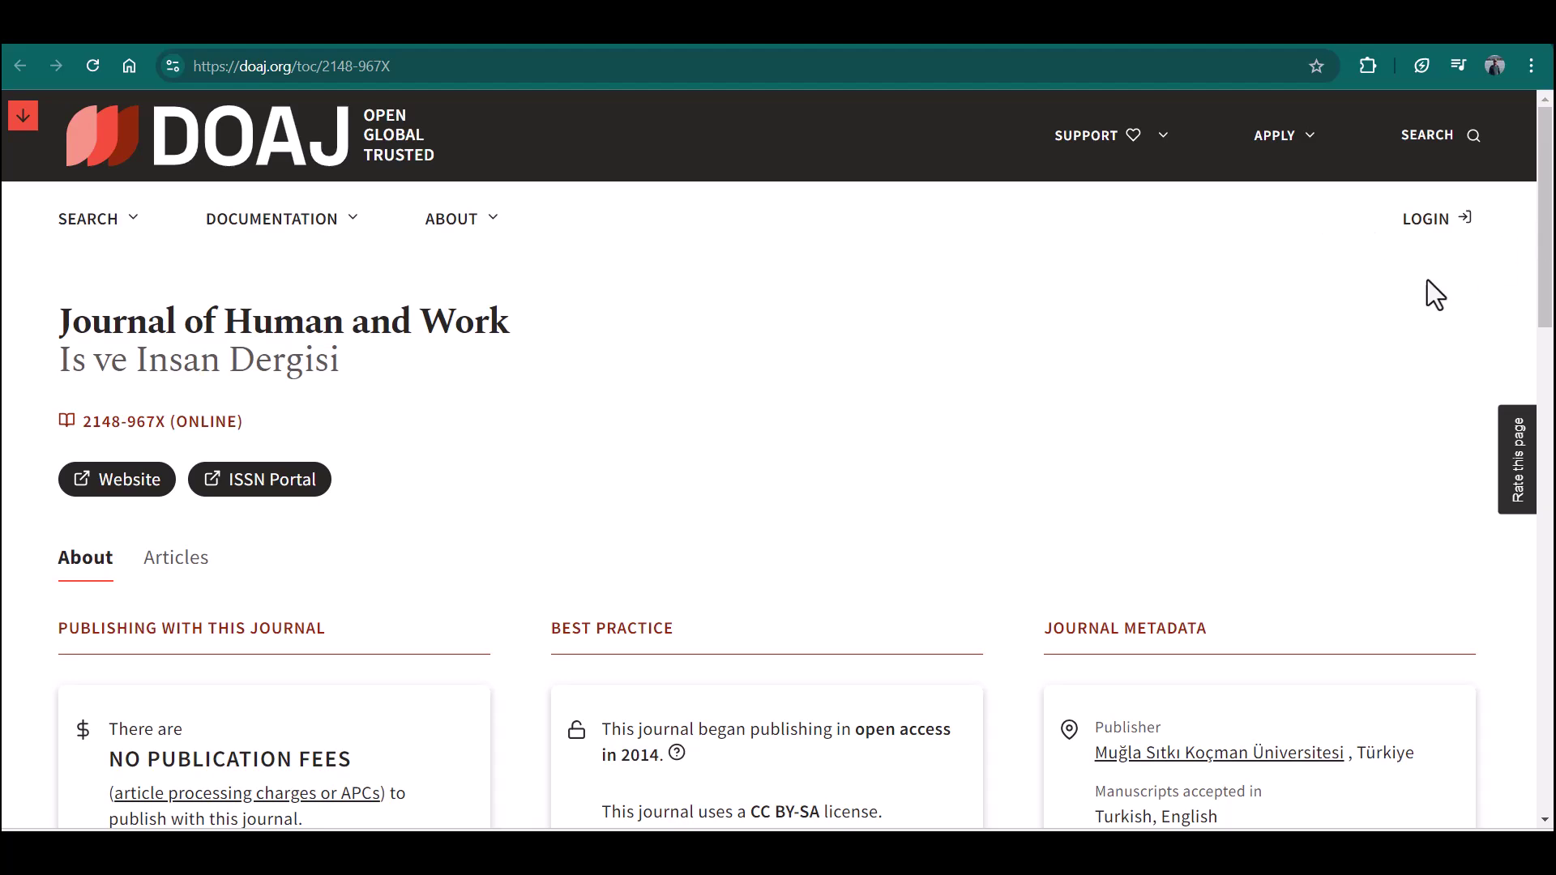
pyautogui.scroll(-5, 1551, 231)
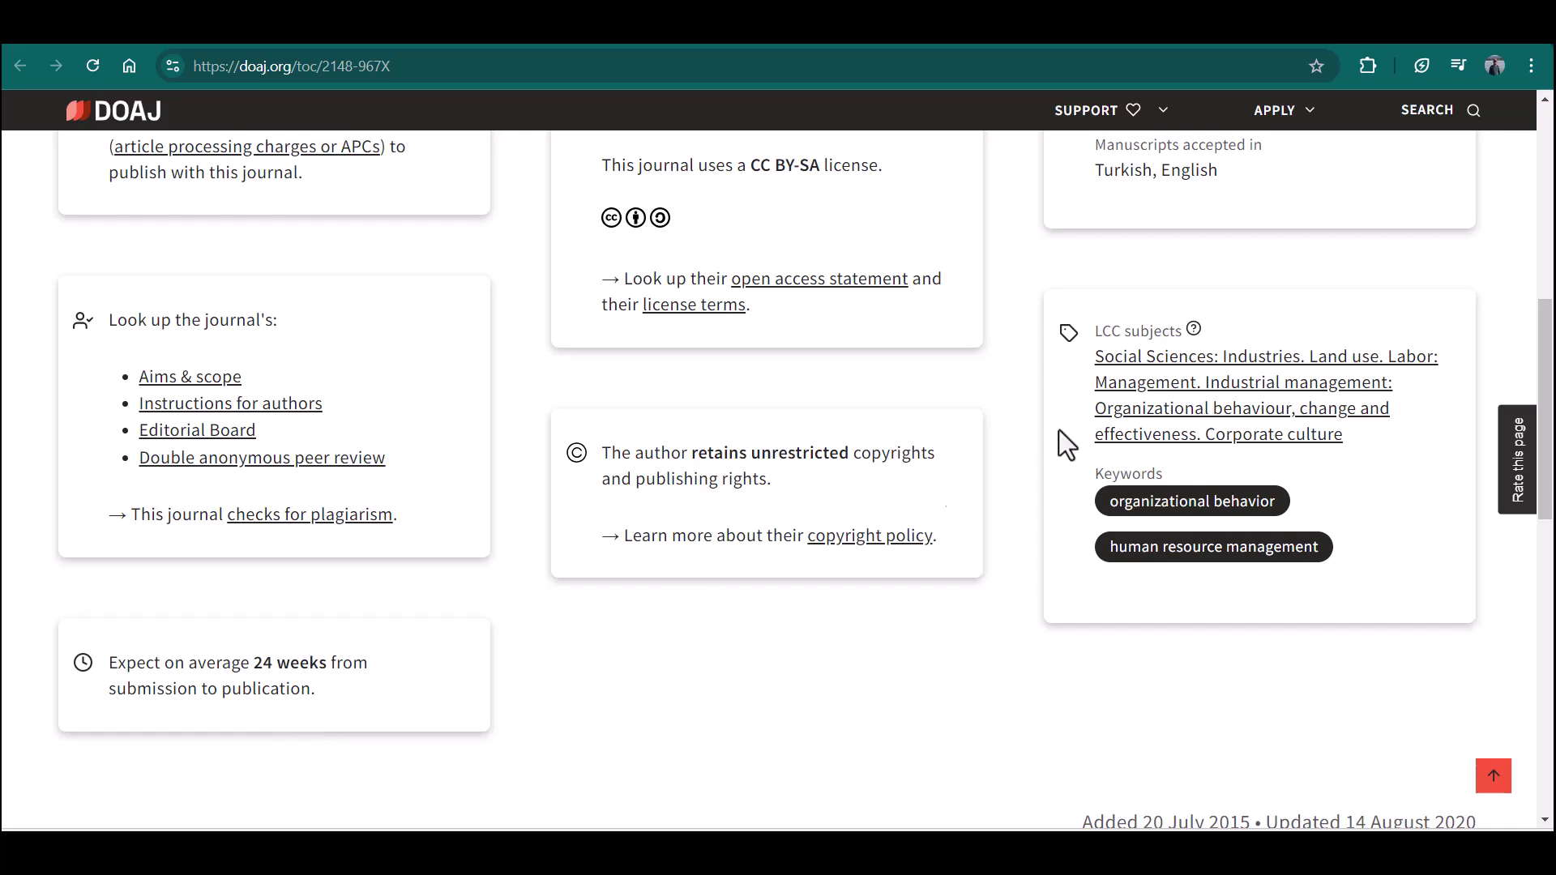
pyautogui.hotkey('alt', 'Left')
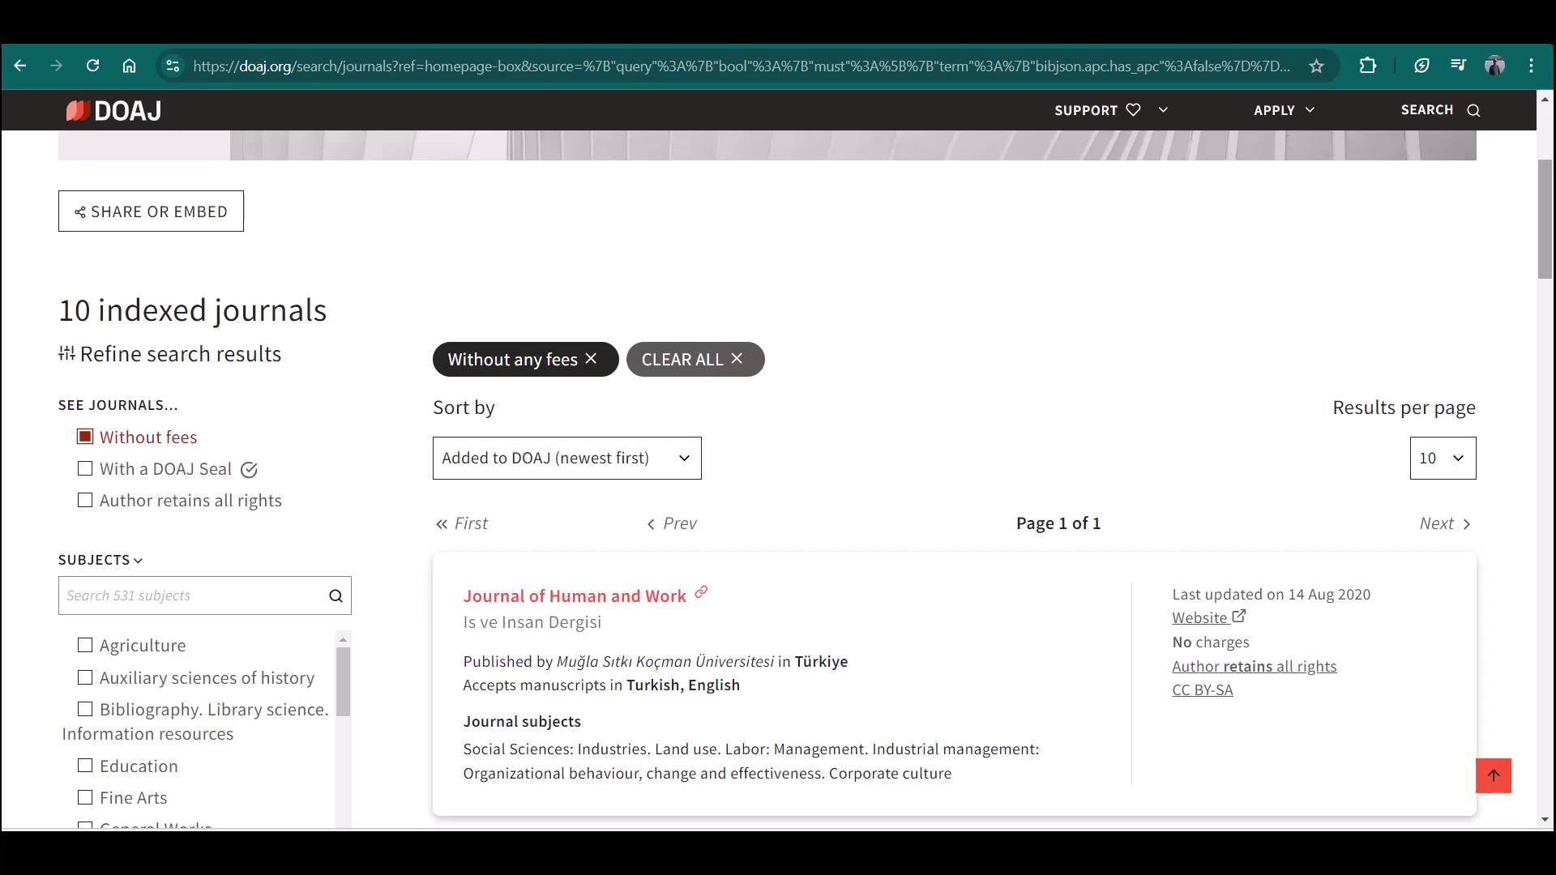
pyautogui.scroll(-3, 278, 495)
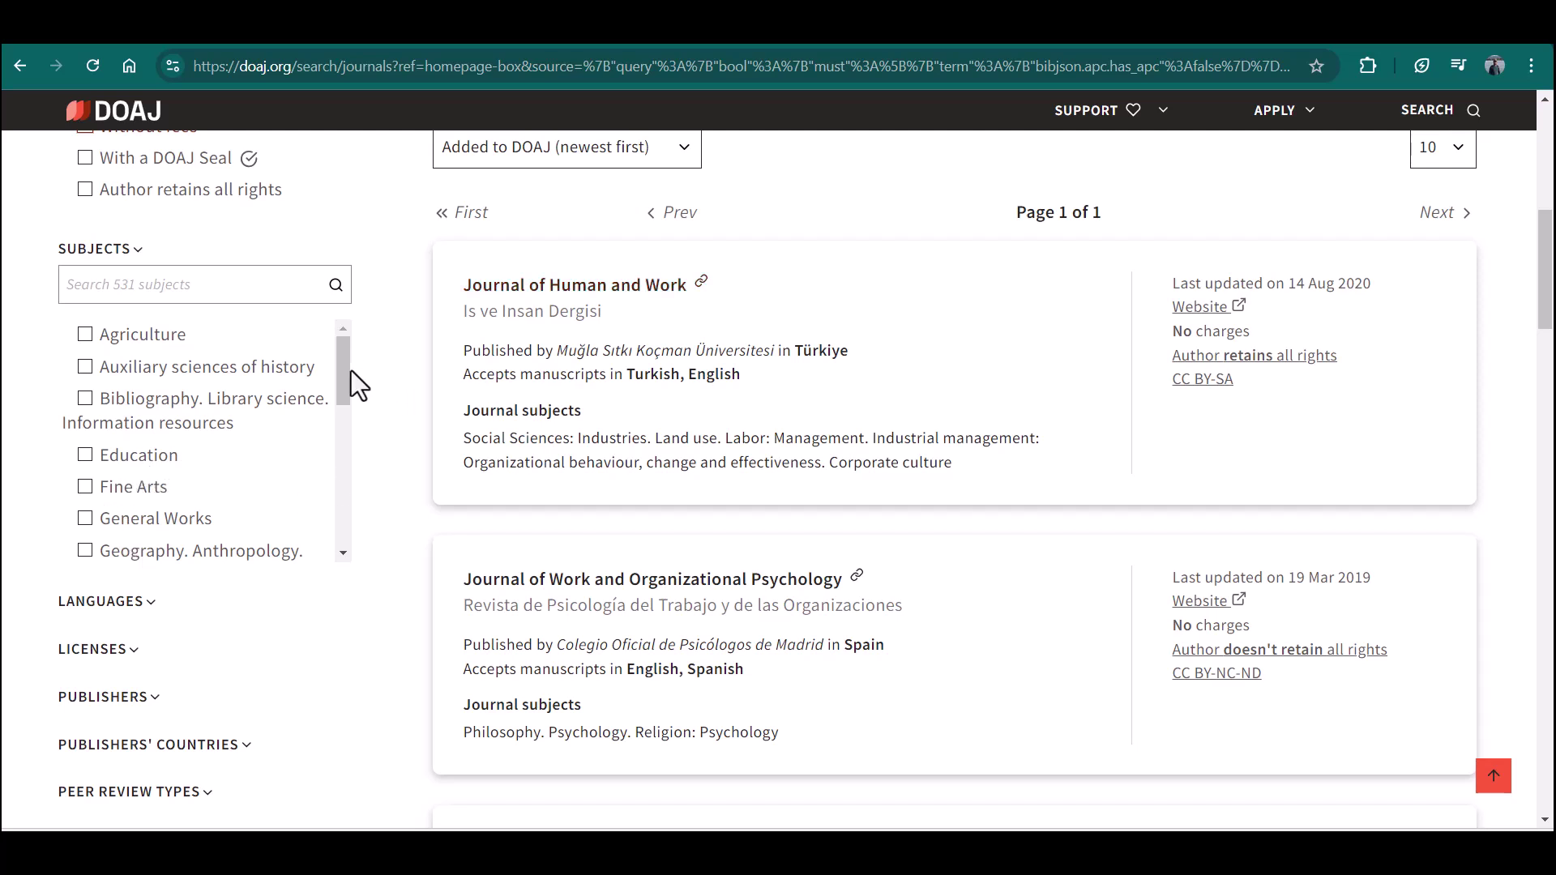
pyautogui.moveTo(347, 365)
pyautogui.mouseDown()
pyautogui.moveTo(348, 412)
pyautogui.moveTo(271, 500)
pyautogui.mouseUp()
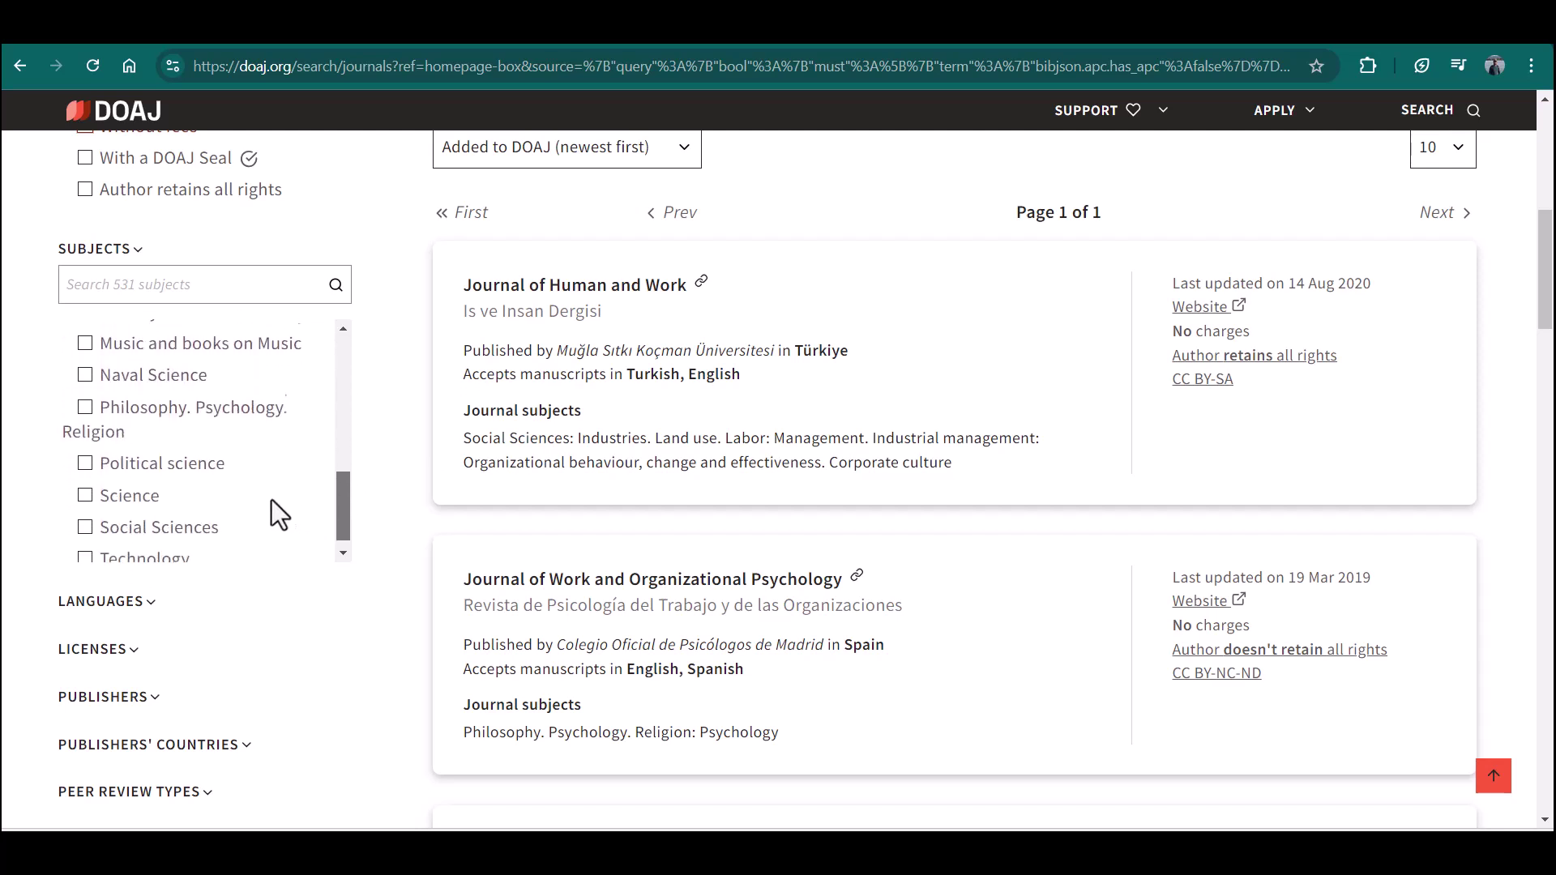
# Expand the Languages filter: English 8, Spanish 3, Turkish 2, Portuguese 1
pyautogui.click(152, 604)
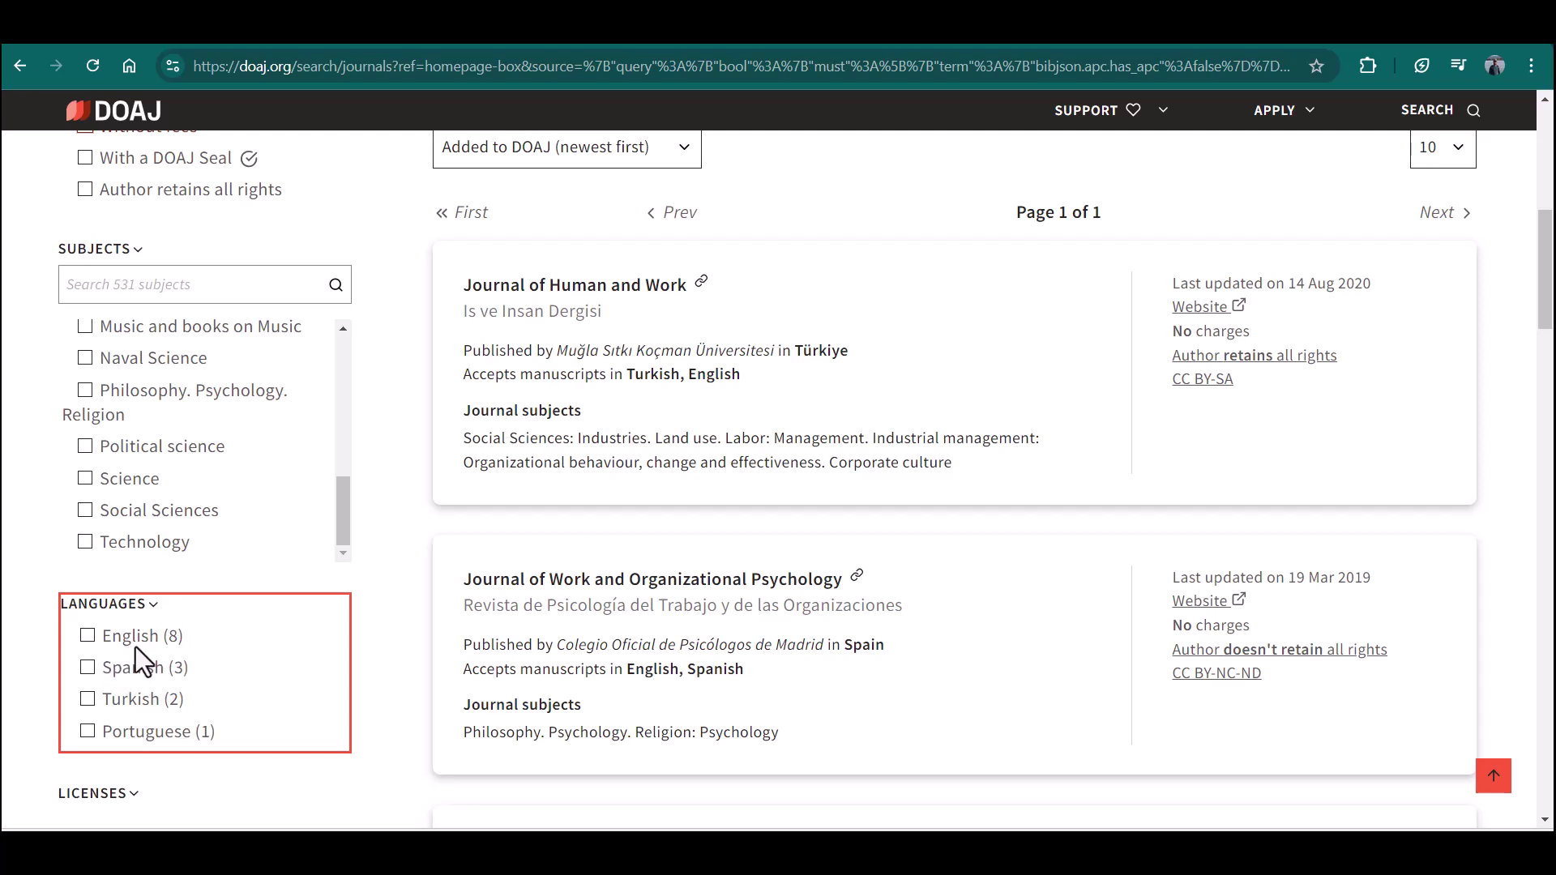
pyautogui.scroll(5, 786, 154)
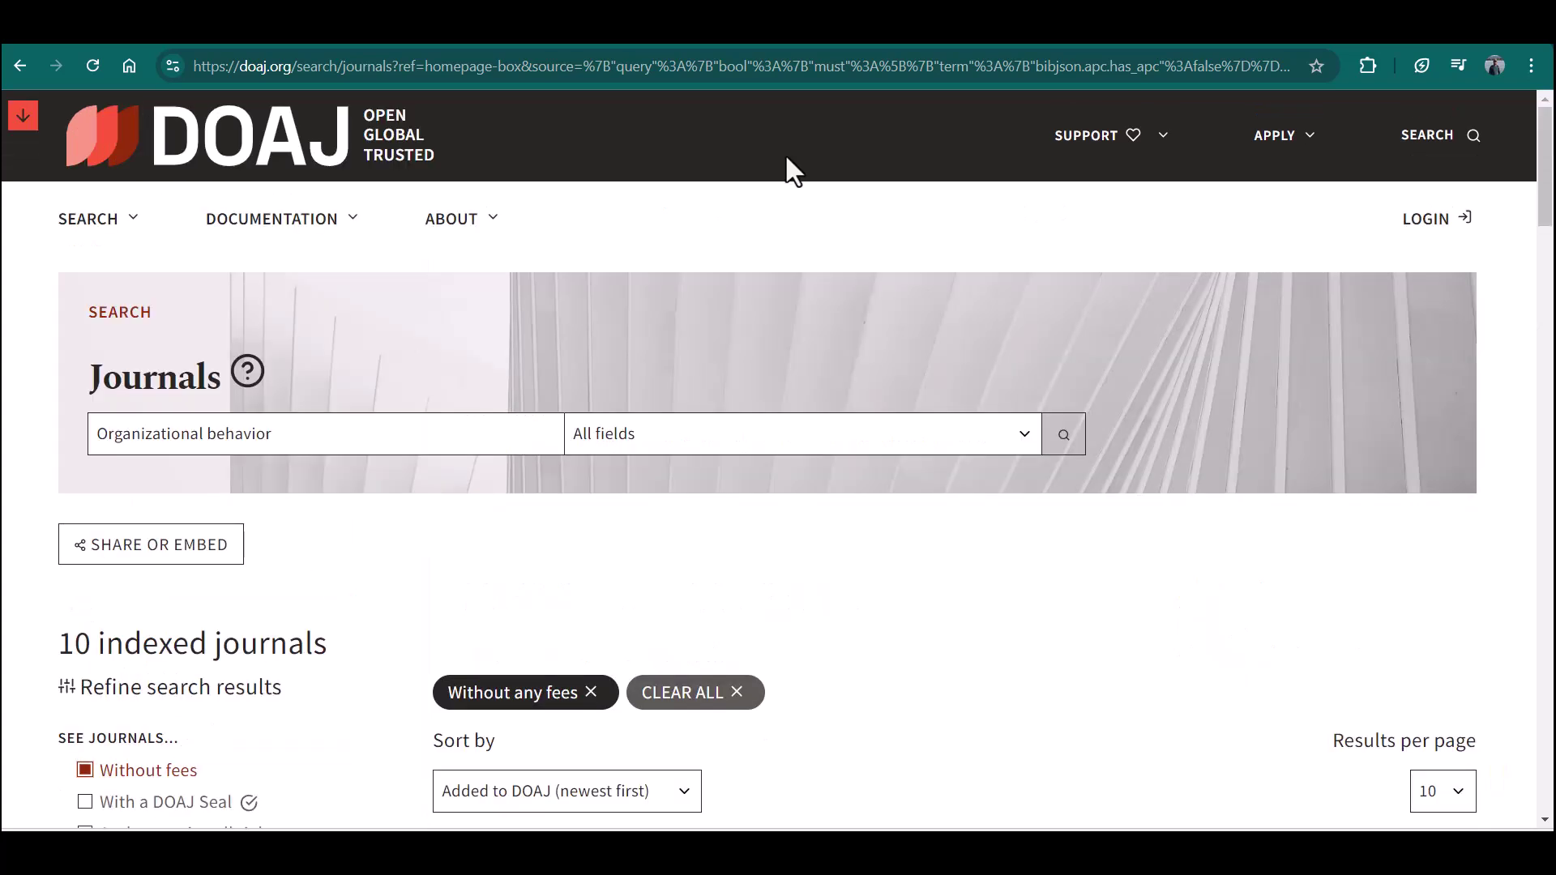